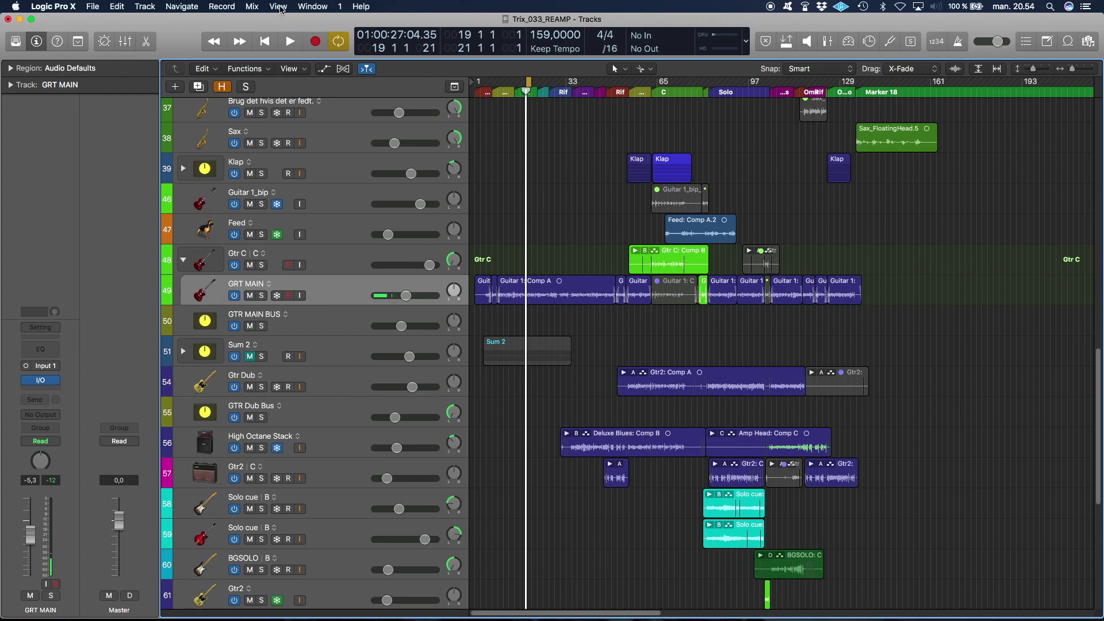
Step: Open Mix > I/O Labels and scroll to Outputs 3 and 4, labelled LINE 3 and LINE 4
{"action": "left_click", "coordinate": [254, 9]}
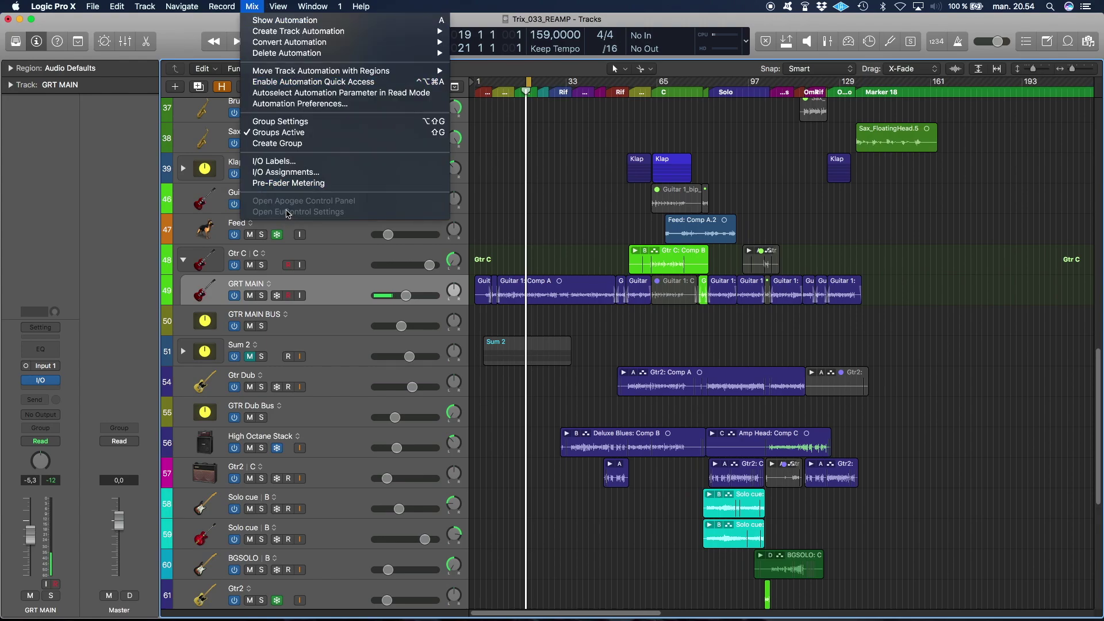
{"action": "left_click", "coordinate": [287, 161]}
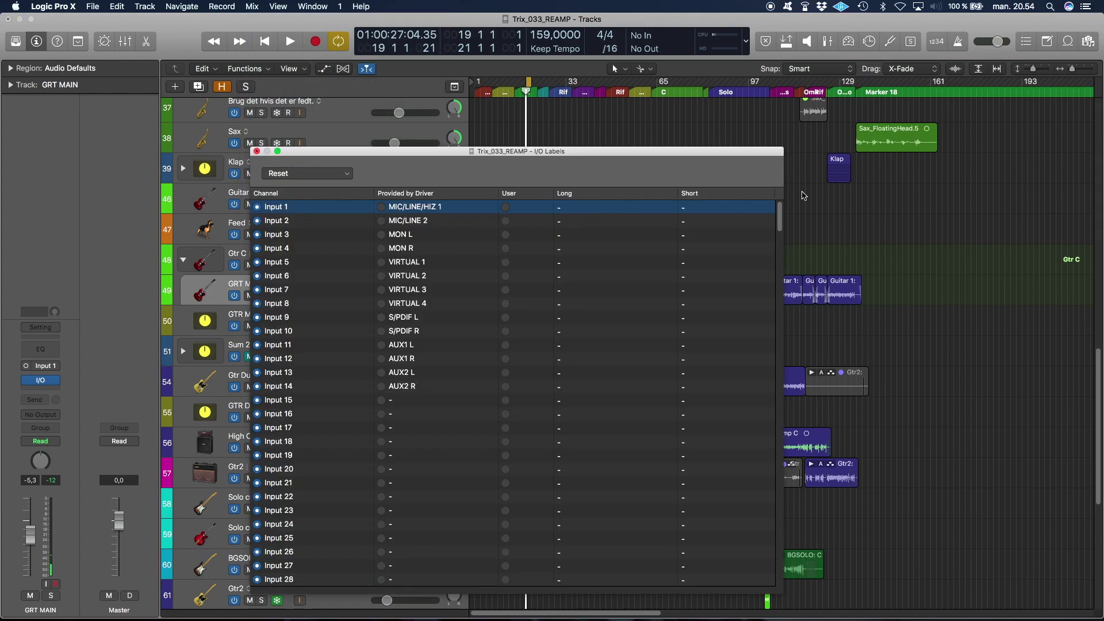
{"action": "left_click_drag", "start_coordinate": [674, 188], "coordinate": [741, 103]}
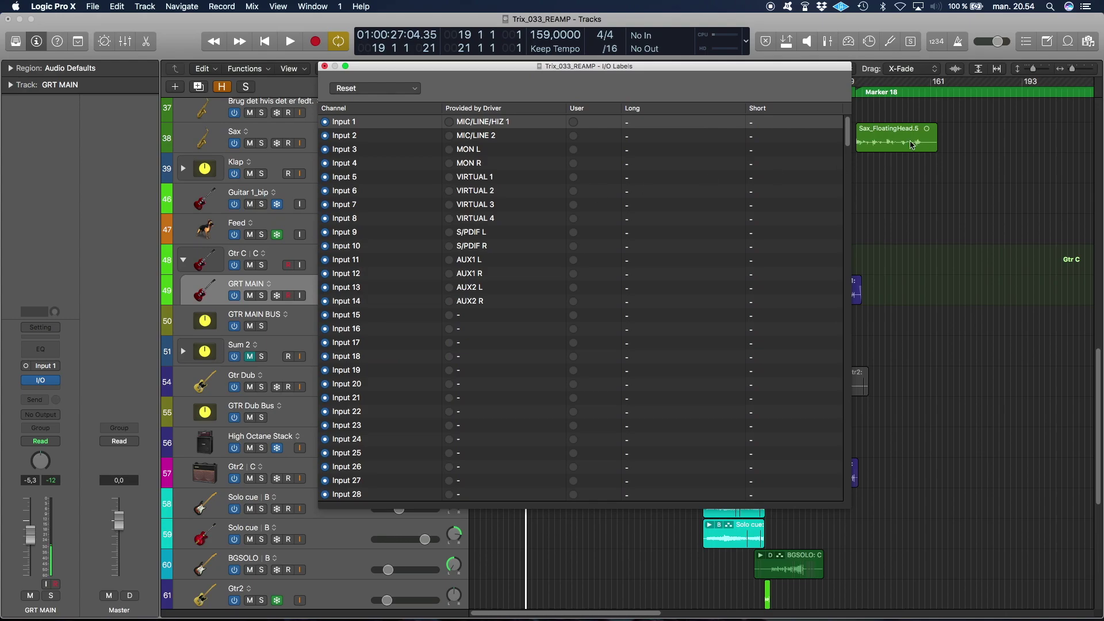
{"action": "left_click_drag", "start_coordinate": [847, 124], "coordinate": [841, 145]}
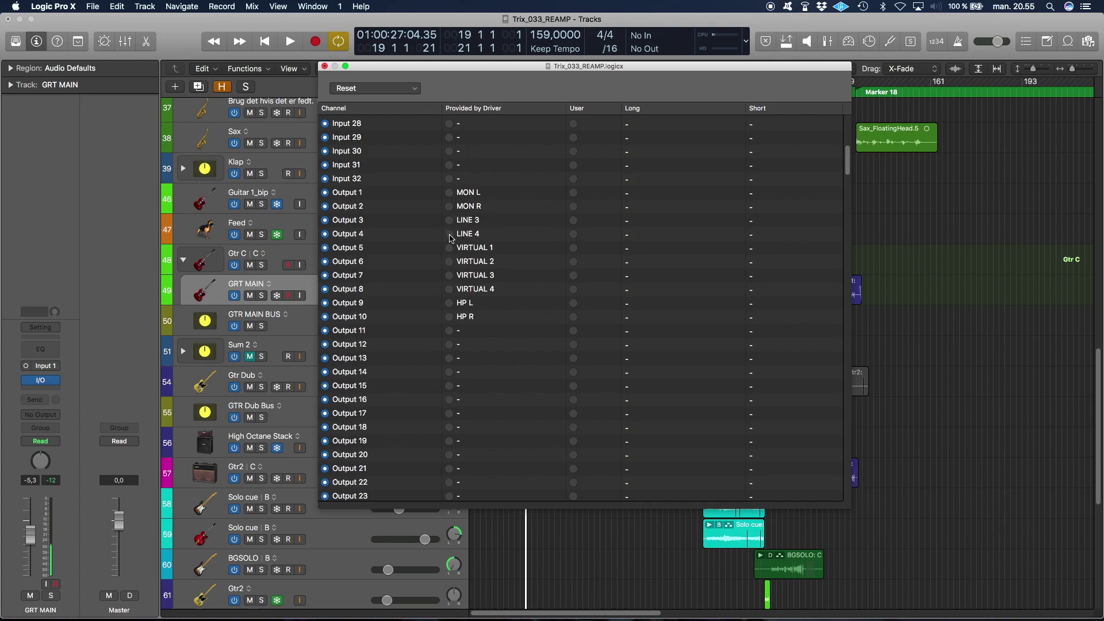
Step: Switch to UAD Console and open its Settings window for the Apollo Twin
{"action": "key", "text": "super+Tab"}
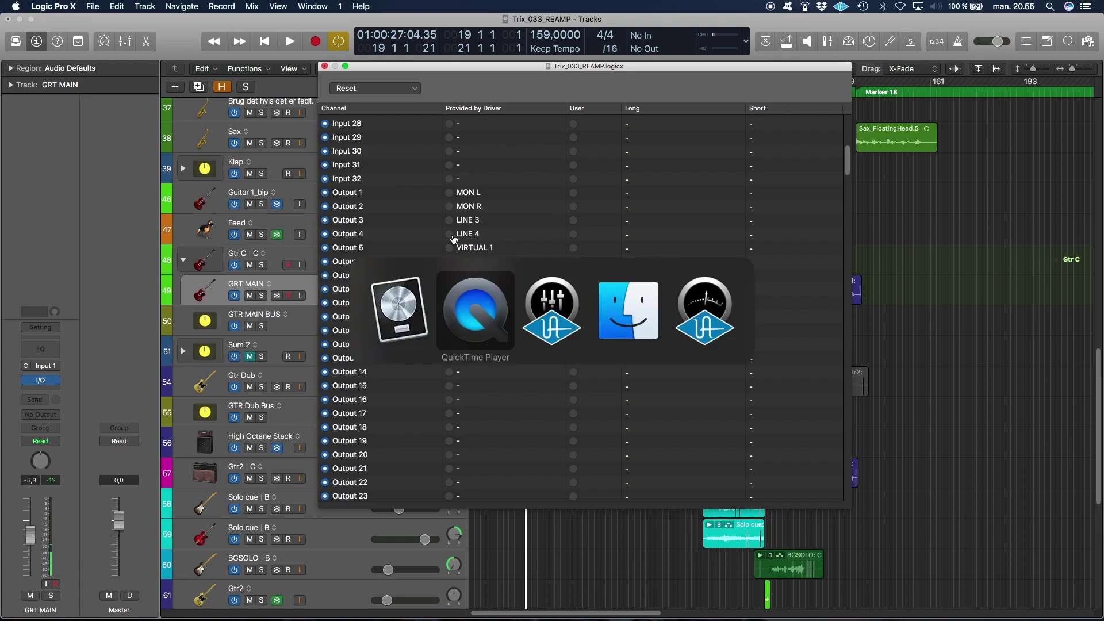
{"action": "key", "text": "super+Tab"}
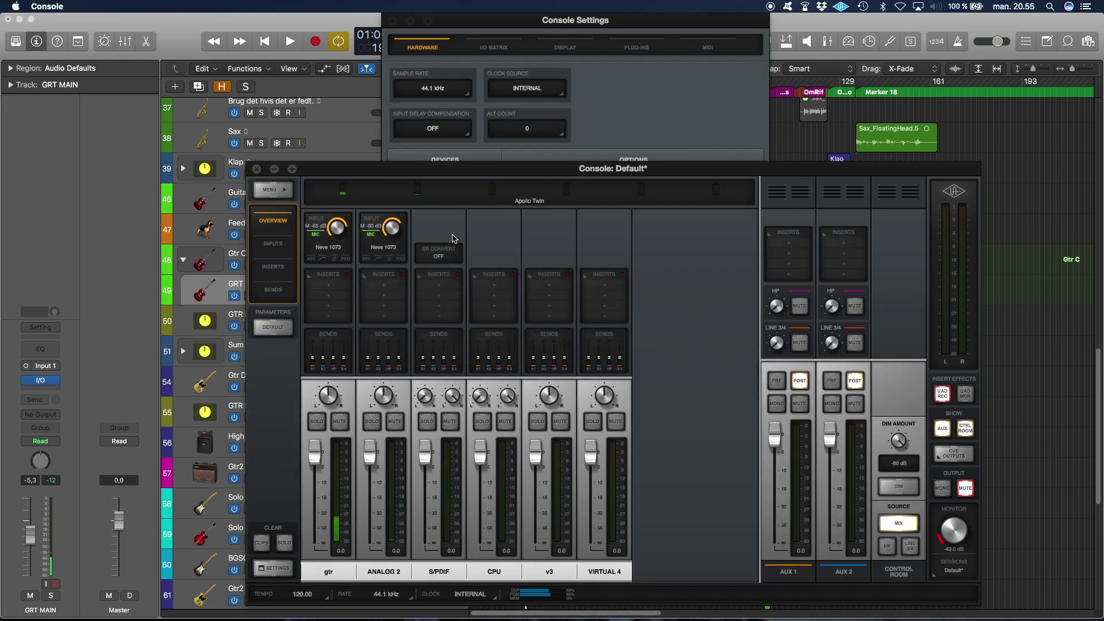
{"action": "left_click", "coordinate": [274, 191]}
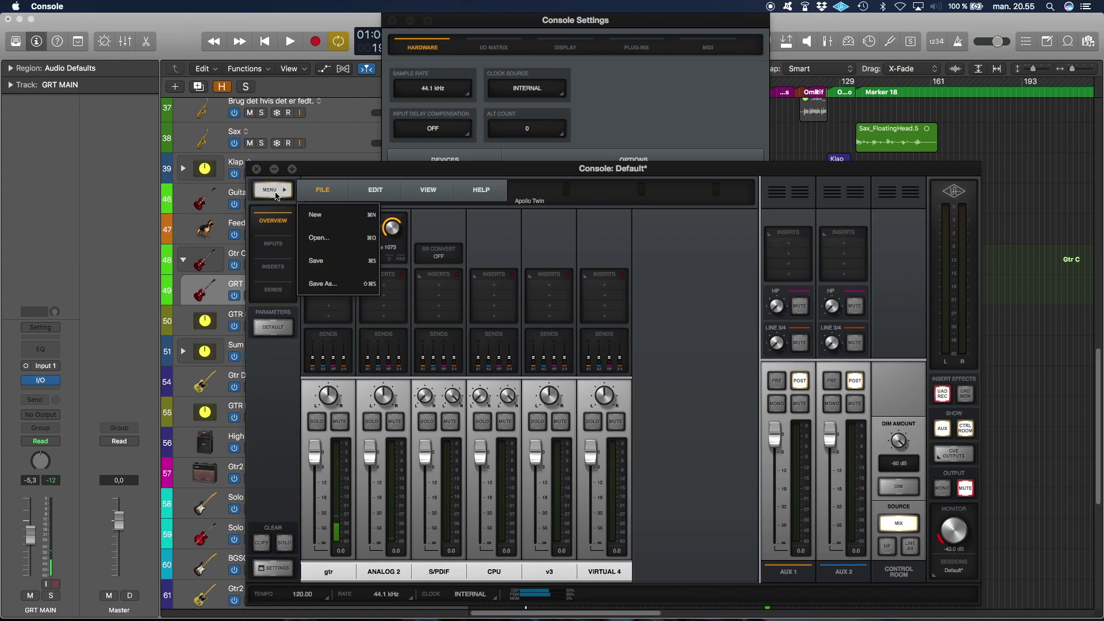
{"action": "left_click", "coordinate": [432, 191]}
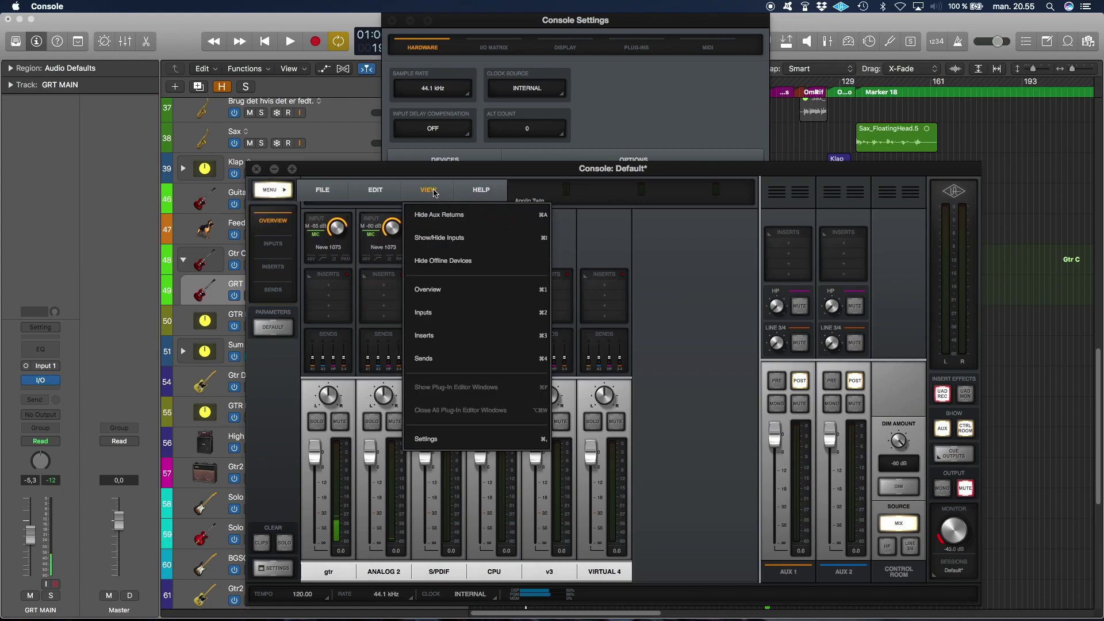
{"action": "left_click", "coordinate": [435, 442]}
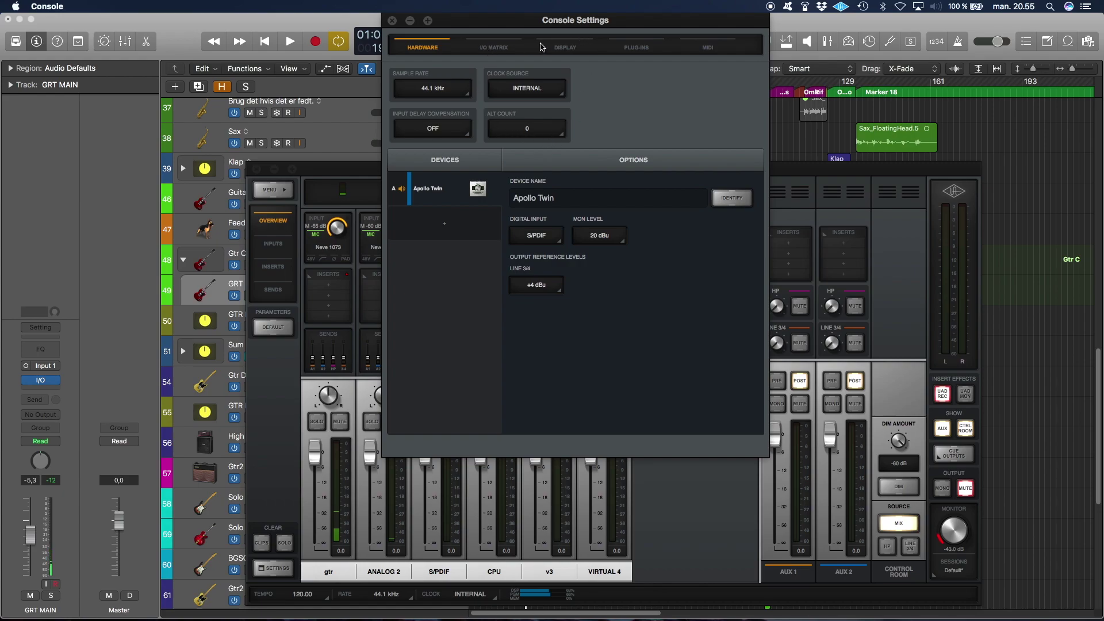
{"action": "left_click", "coordinate": [513, 47]}
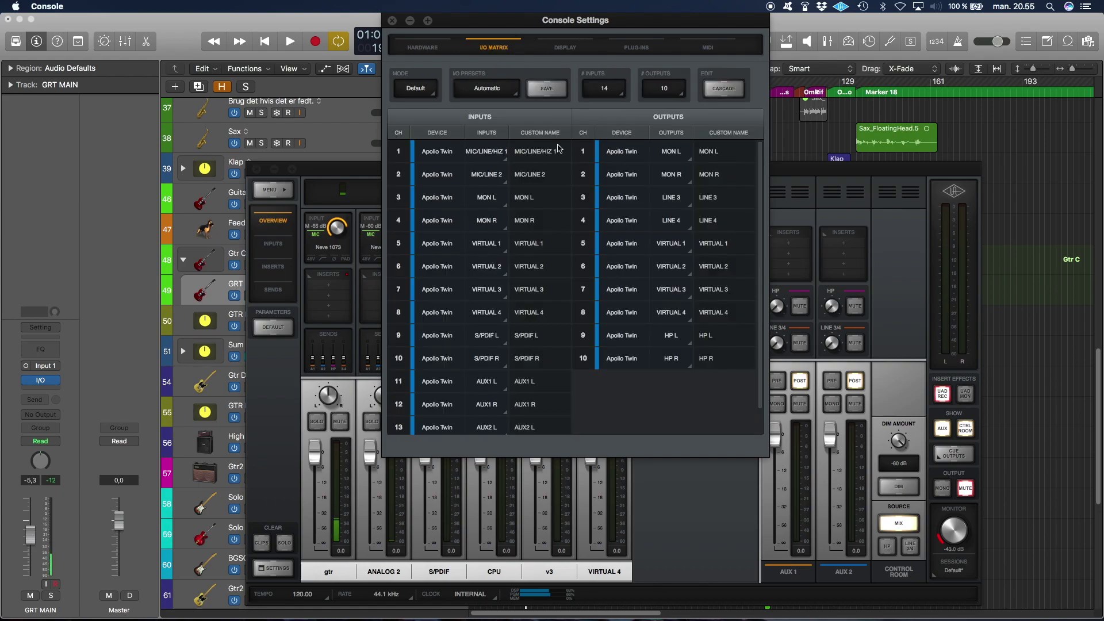
Step: Check the I/O Matrix mode and confirm output 3 routes to LINE 3, returning to Hardware
{"action": "left_click", "coordinate": [422, 89]}
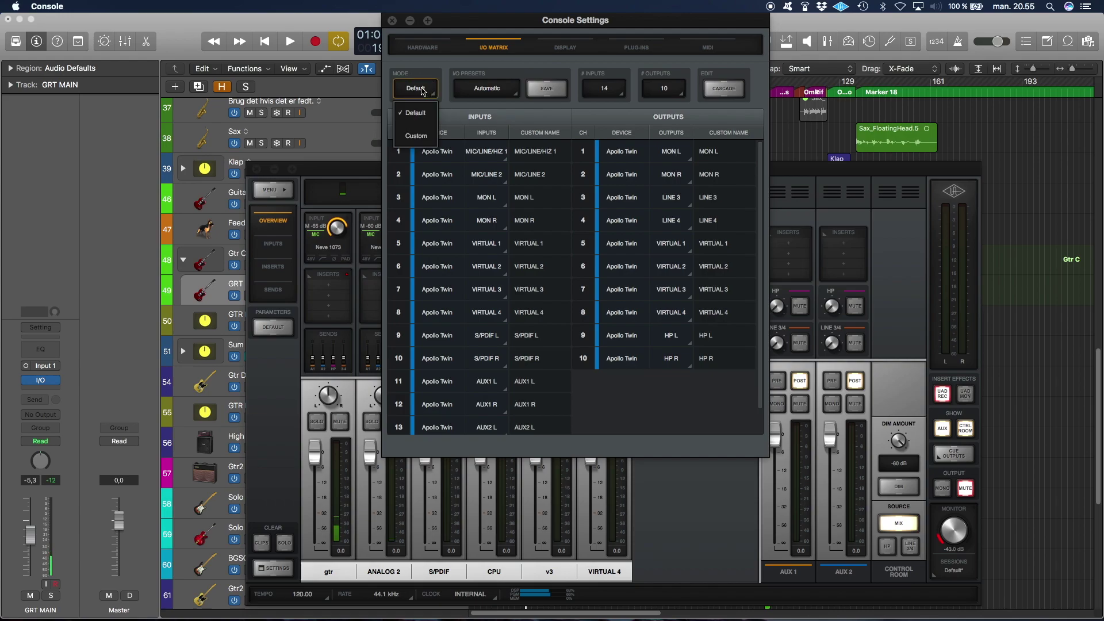
{"action": "left_click", "coordinate": [668, 199]}
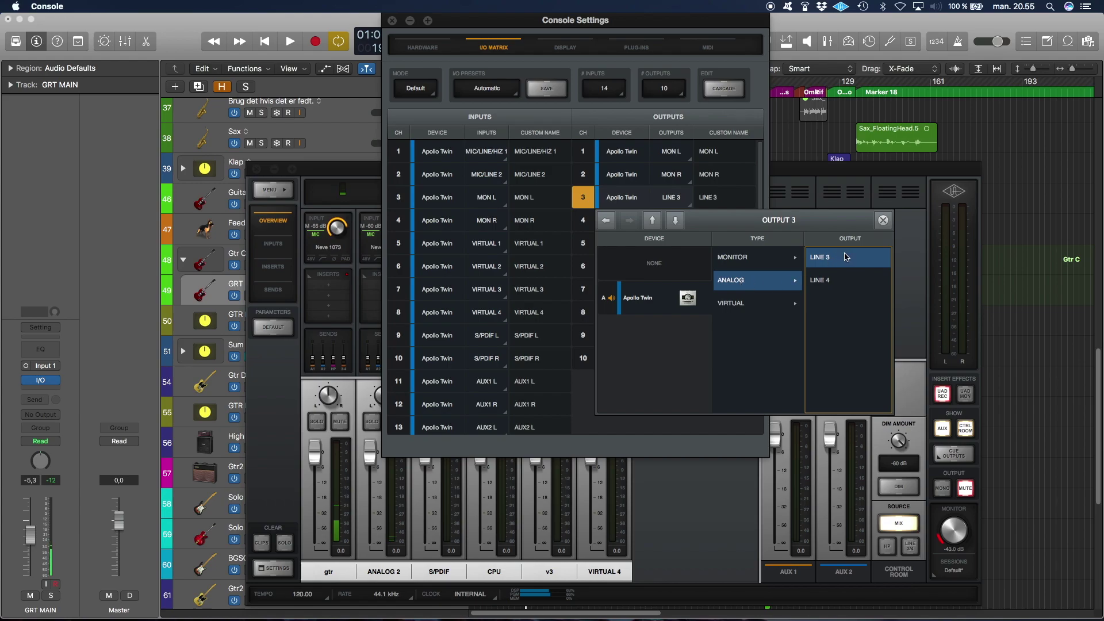
{"action": "left_click", "coordinate": [735, 115]}
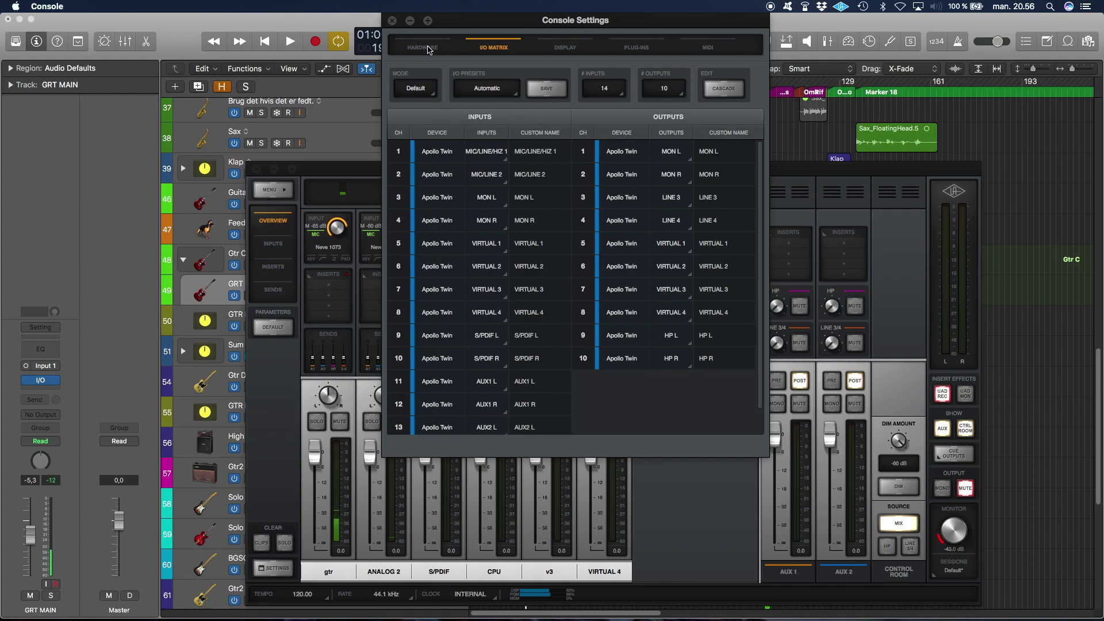
{"action": "left_click", "coordinate": [429, 48]}
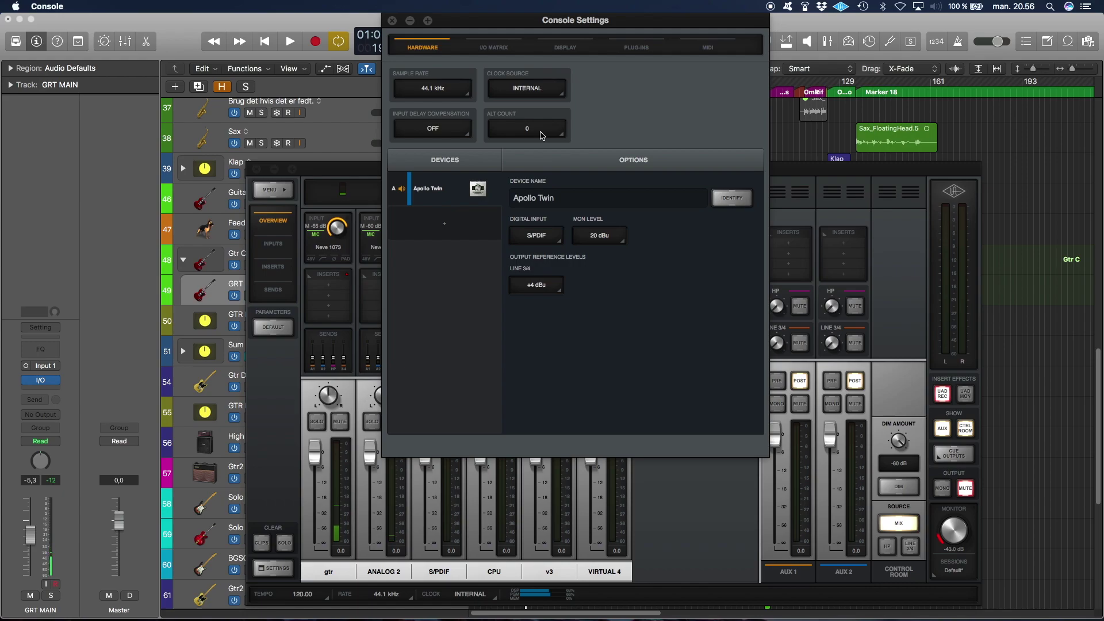
Step: Set ALT COUNT to 0 and the LINE 3/4 cue output source to LINE 3/4
{"action": "left_click", "coordinate": [527, 132]}
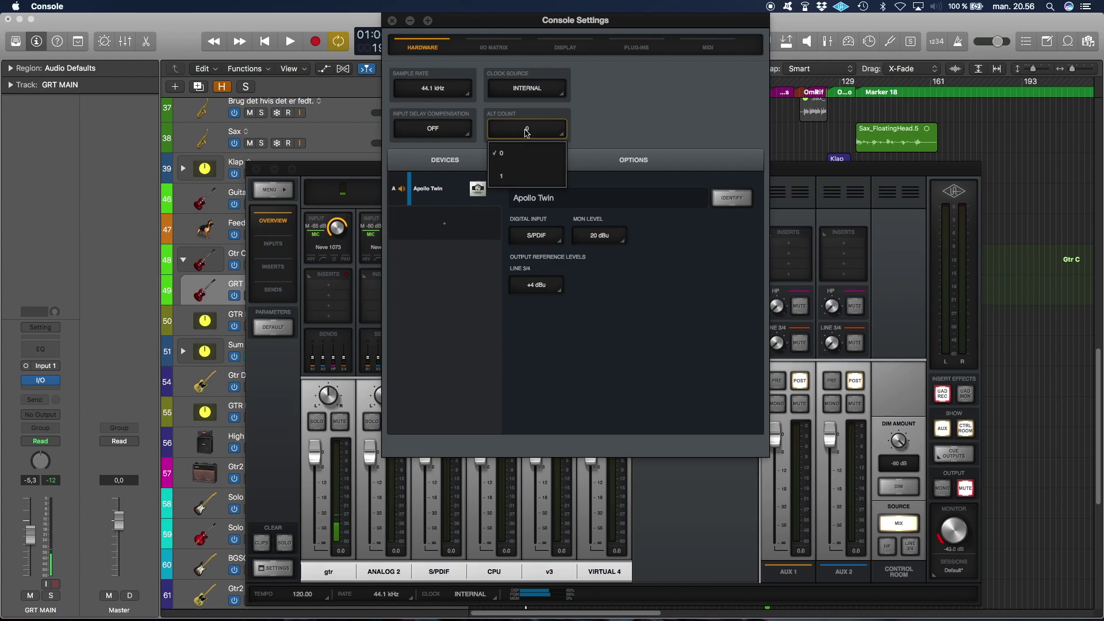
{"action": "left_click", "coordinate": [530, 184]}
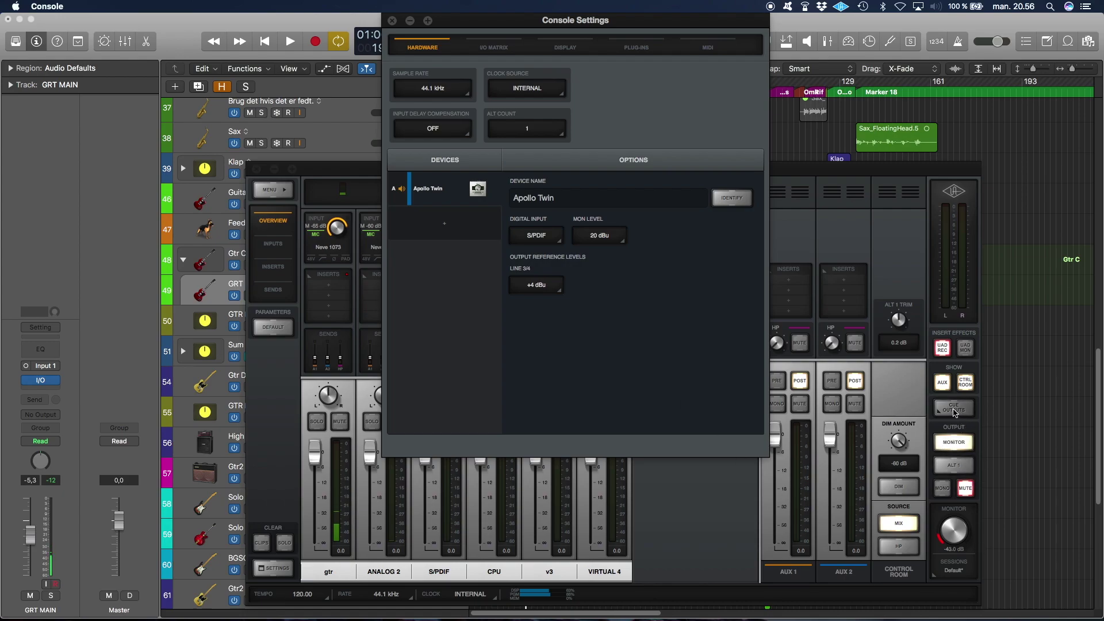
{"action": "left_click", "coordinate": [954, 409]}
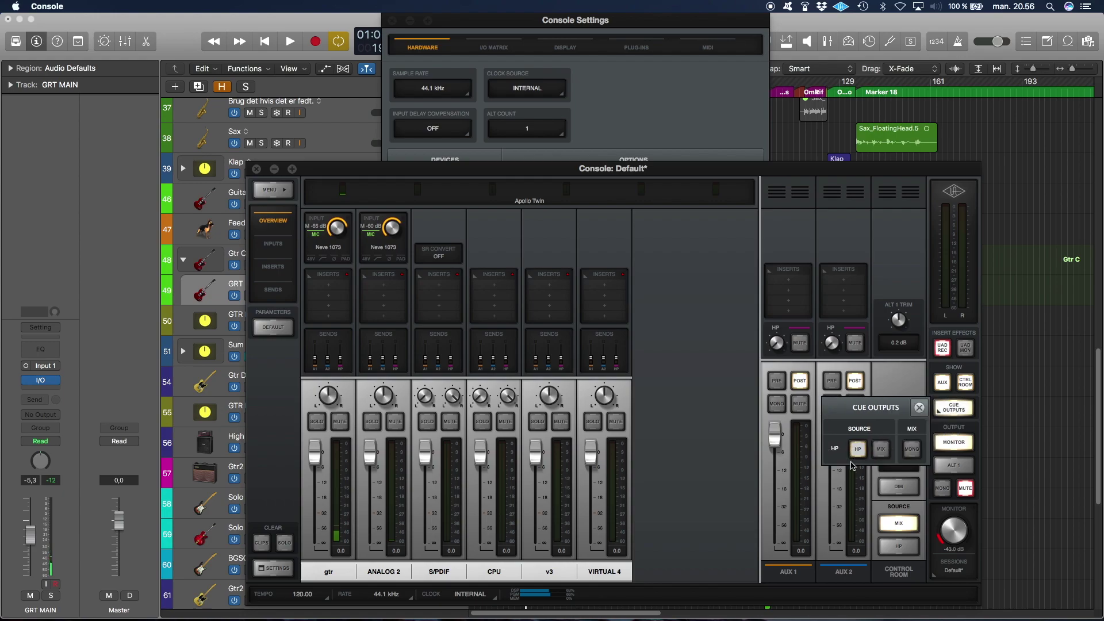
{"action": "left_click", "coordinate": [857, 449]}
{"action": "left_click", "coordinate": [527, 128]}
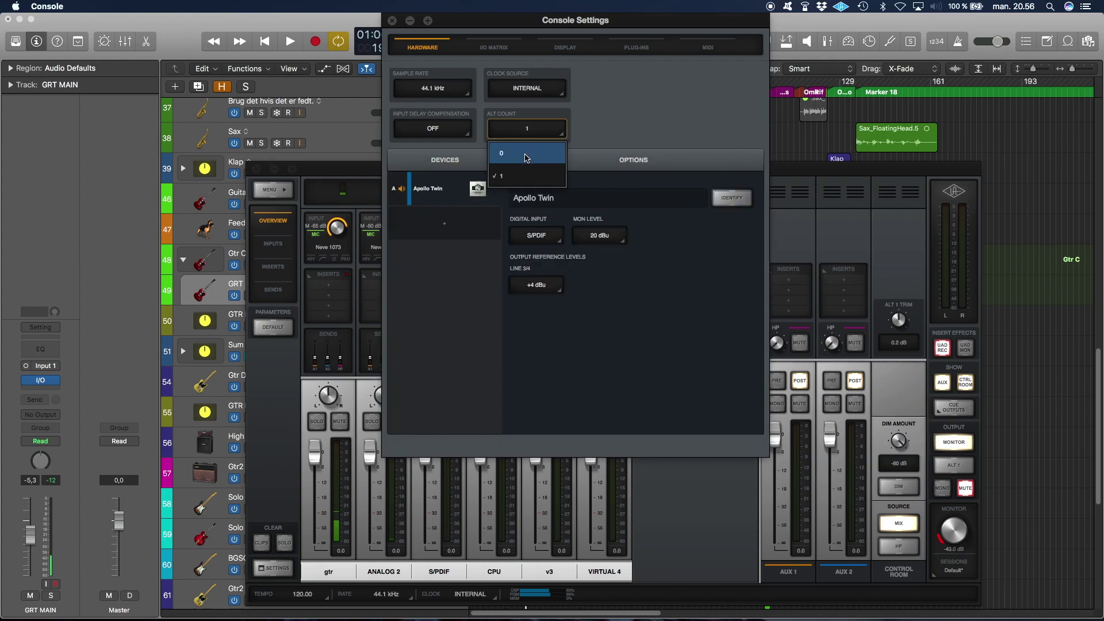
{"action": "left_click", "coordinate": [526, 154]}
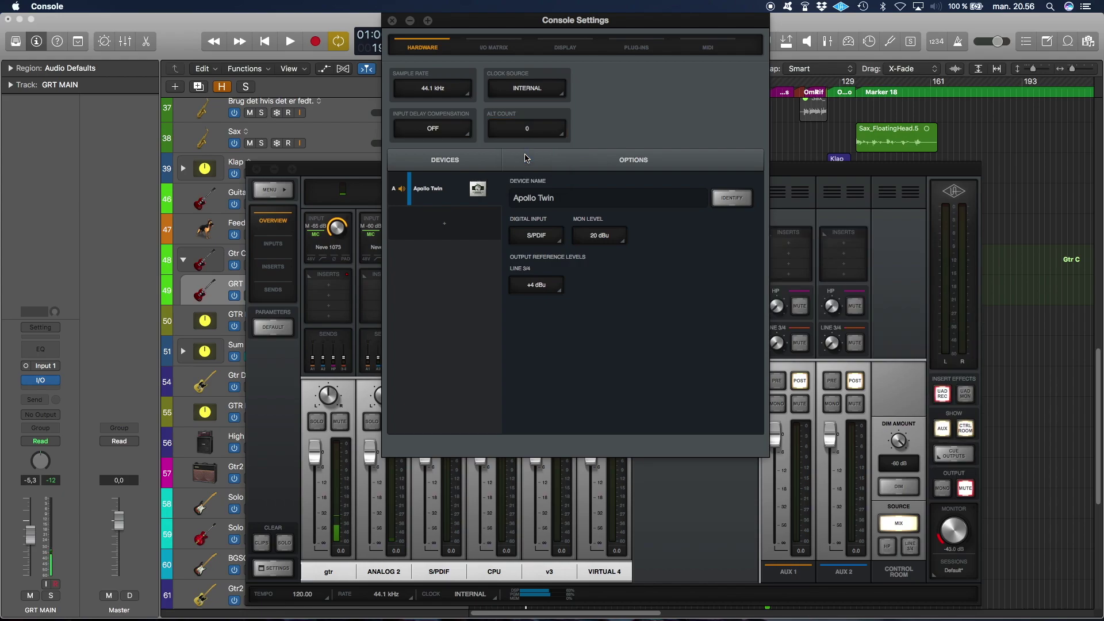
{"action": "left_click", "coordinate": [962, 458]}
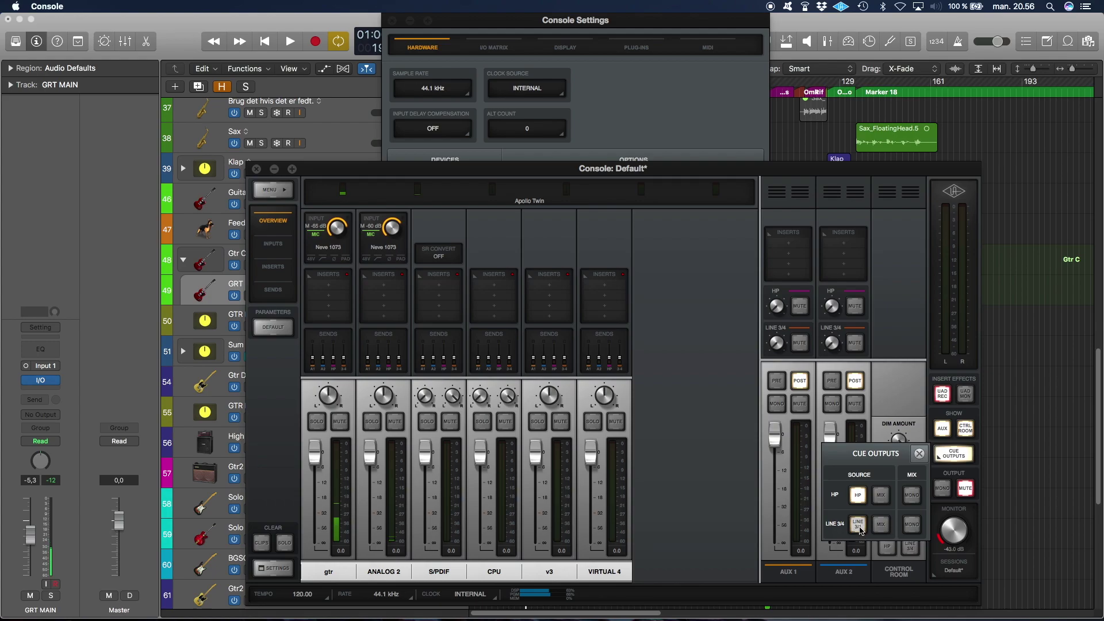
{"action": "left_click", "coordinate": [881, 525]}
{"action": "left_click", "coordinate": [857, 525]}
Step: Back in Logic, close I/O Labels, keep GRT MAIN's output at No Output, and open its I/O plug-in
{"action": "left_click", "coordinate": [824, 24]}
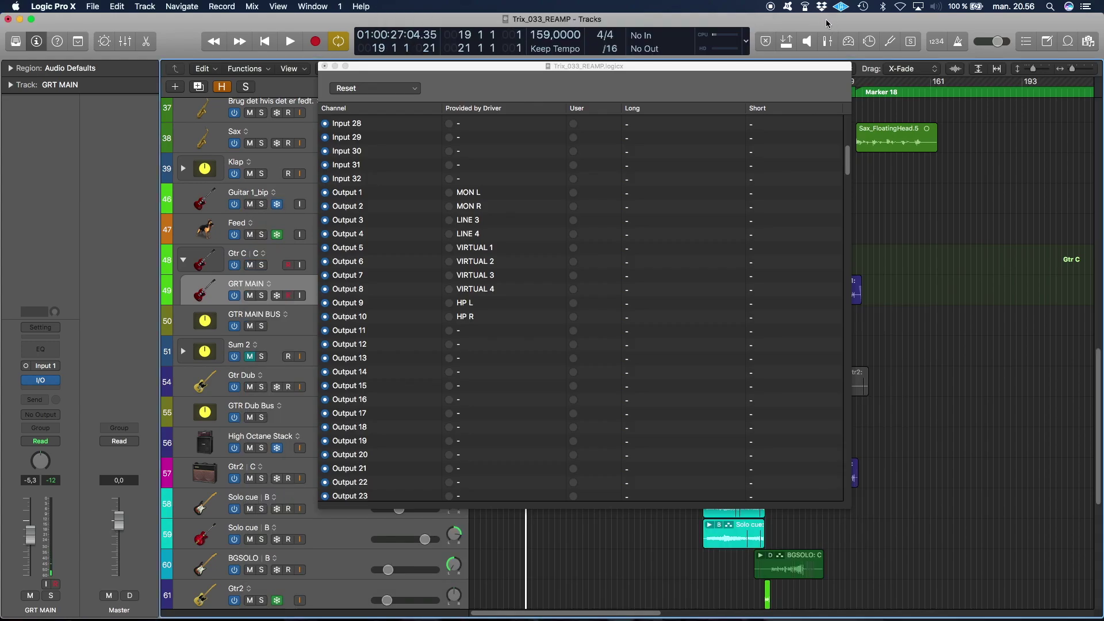
{"action": "left_click", "coordinate": [324, 66]}
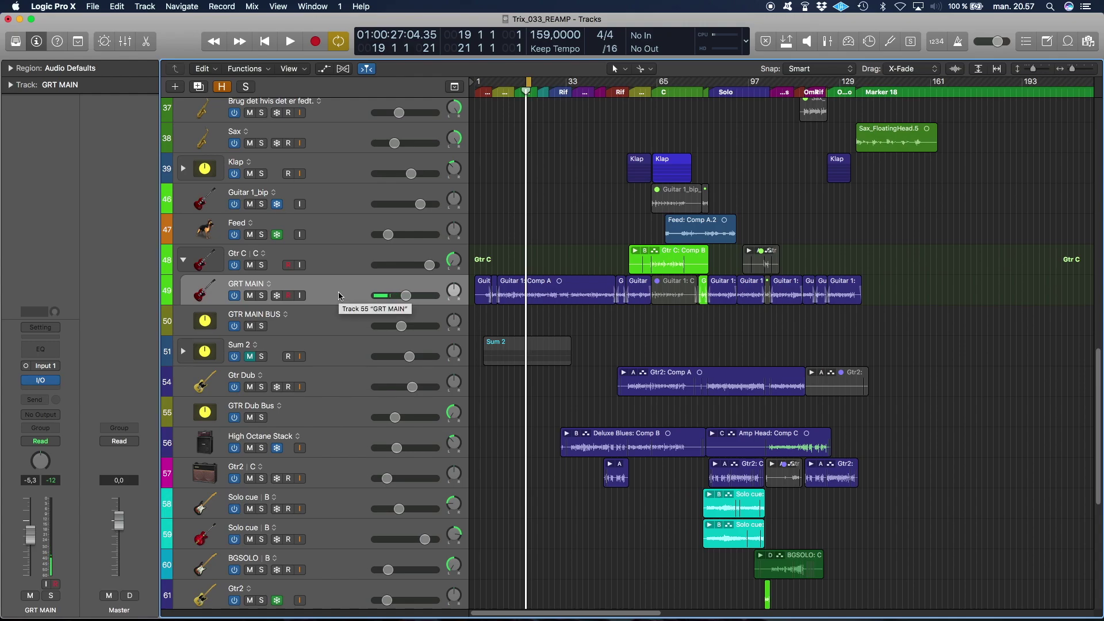
{"action": "left_click", "coordinate": [44, 416]}
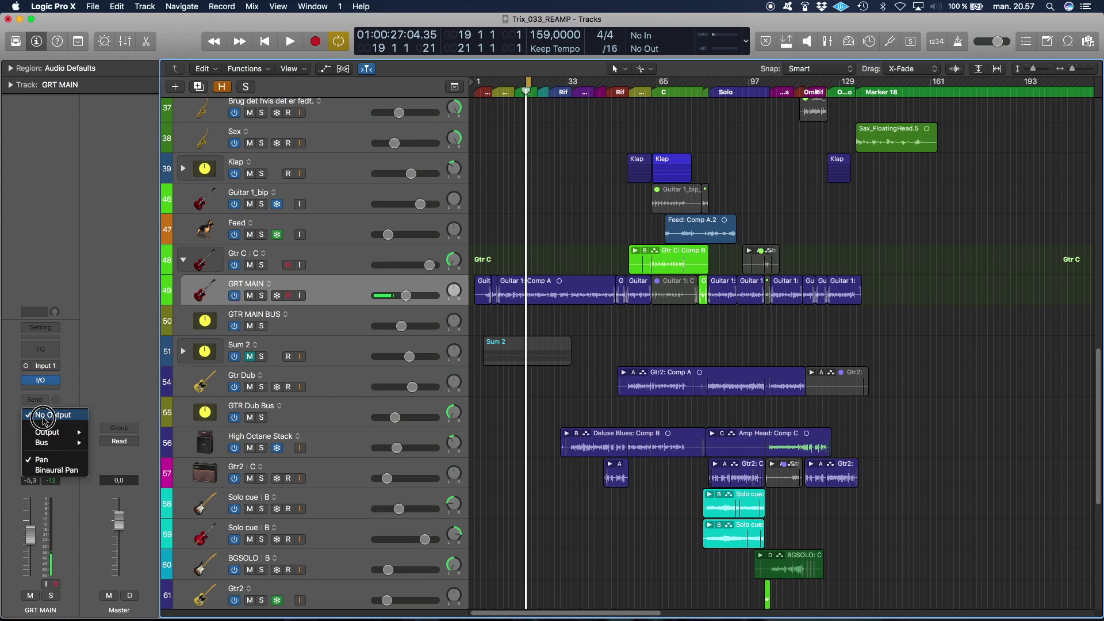
{"action": "left_click", "coordinate": [44, 416]}
{"action": "mouse_move", "coordinate": [41, 385]}
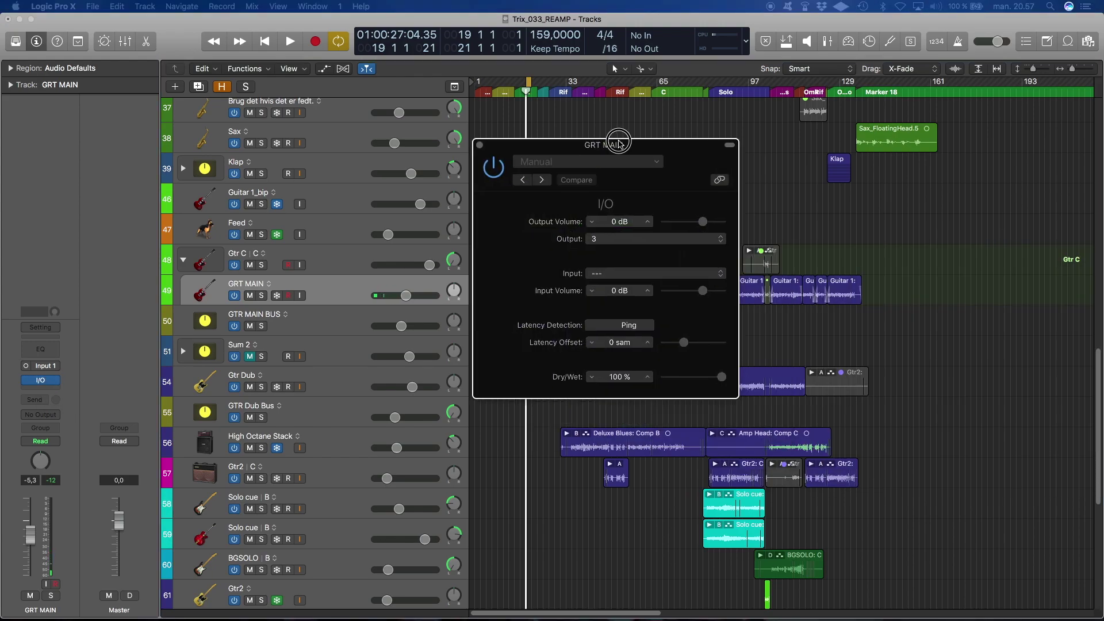
{"action": "left_click_drag", "start_coordinate": [618, 142], "coordinate": [719, 160]}
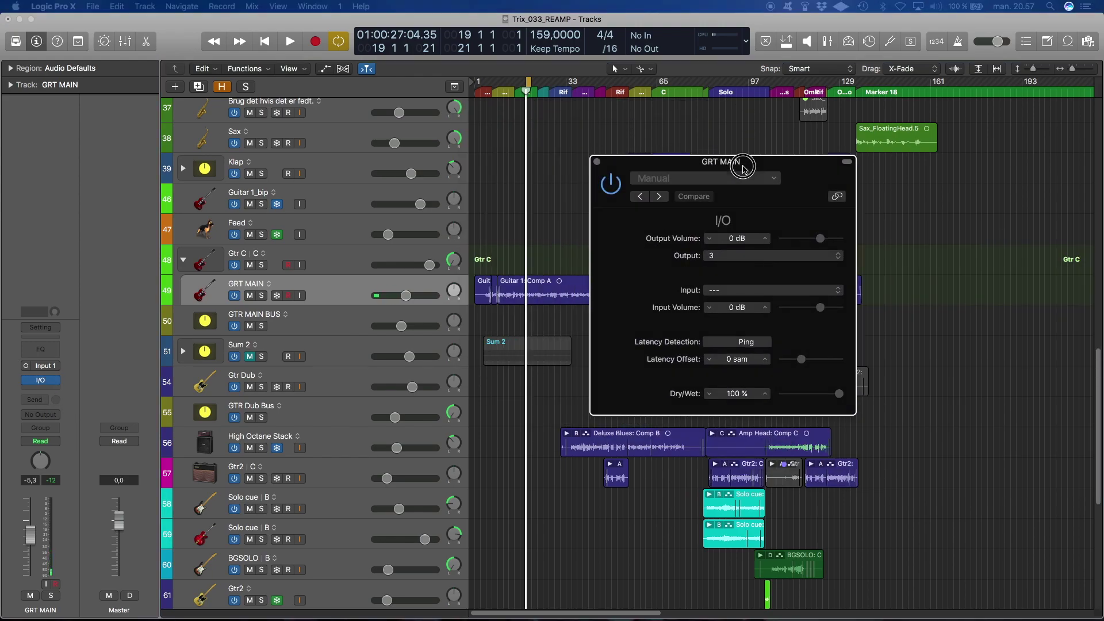
Step: Route GRT MAIN's I/O plug-in to output 3 and start playback to test the re-amp
{"action": "left_click", "coordinate": [745, 257]}
{"action": "left_click", "coordinate": [745, 257]}
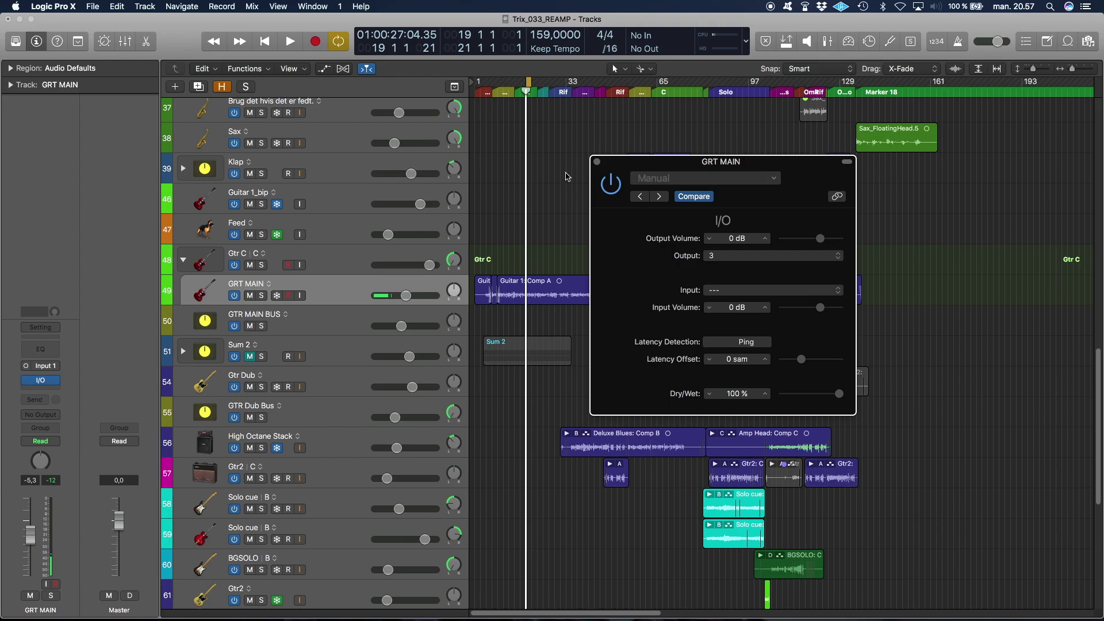
{"action": "left_click_drag", "start_coordinate": [623, 166], "coordinate": [563, 369]}
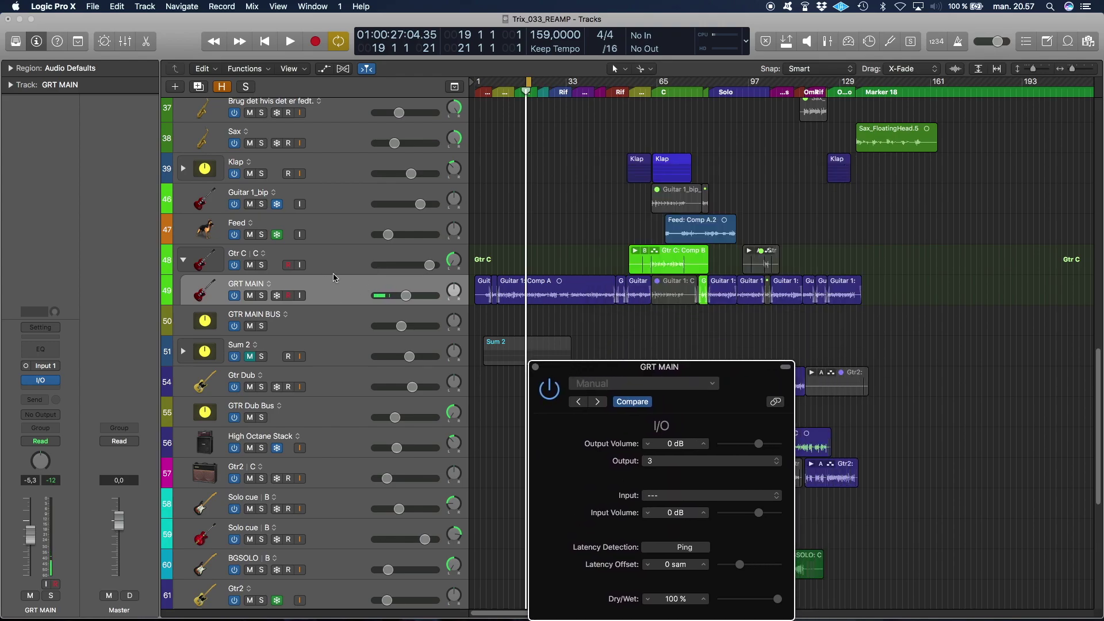
{"action": "key", "text": "space"}
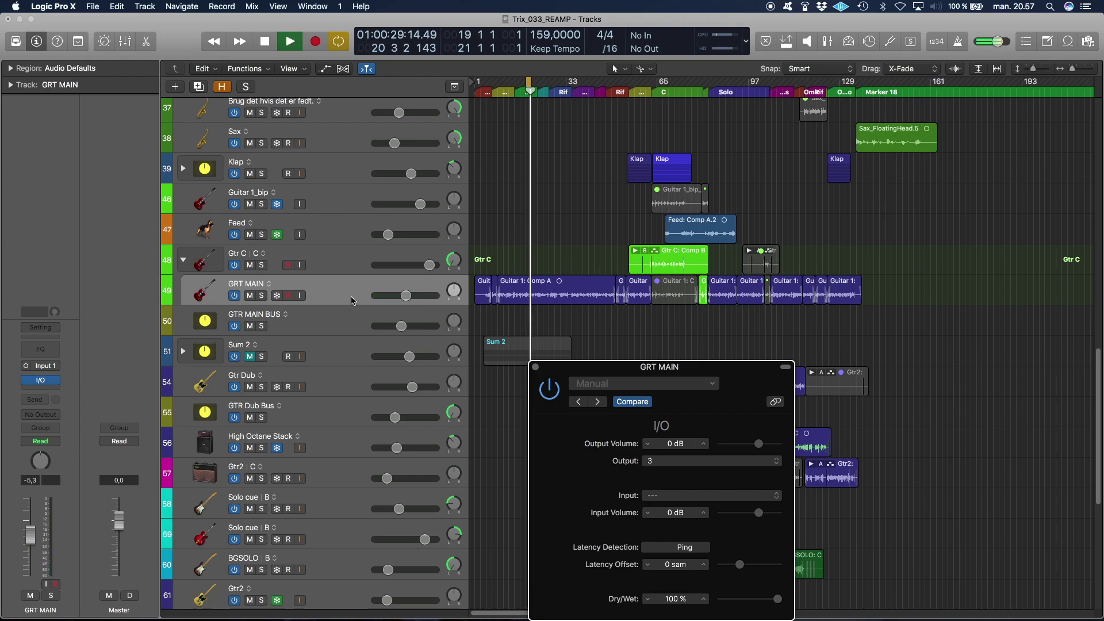
{"action": "key", "text": "space"}
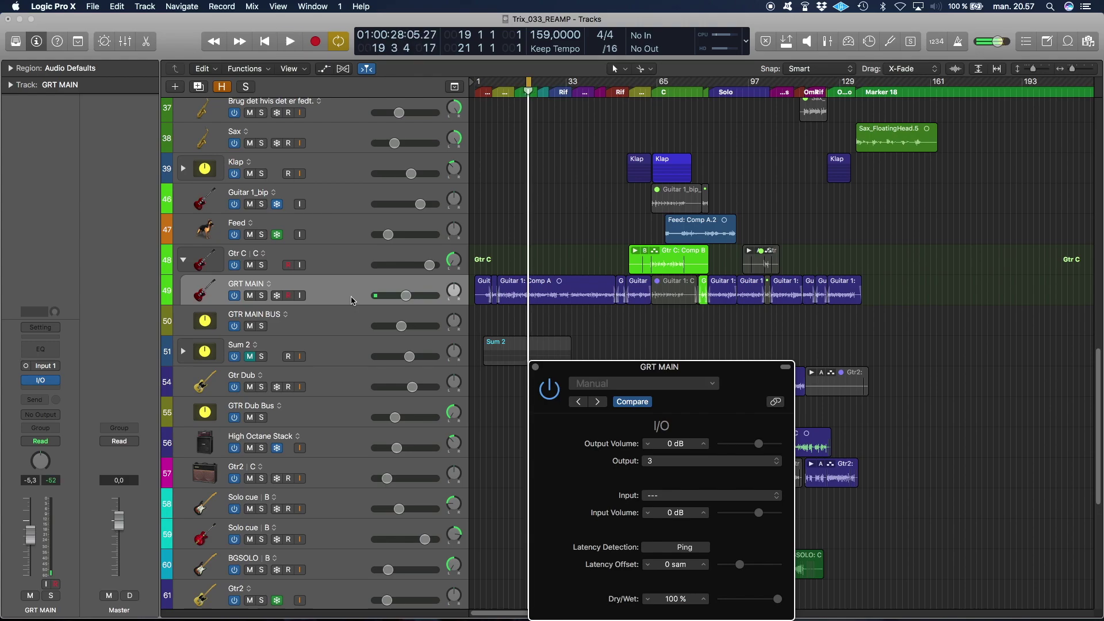